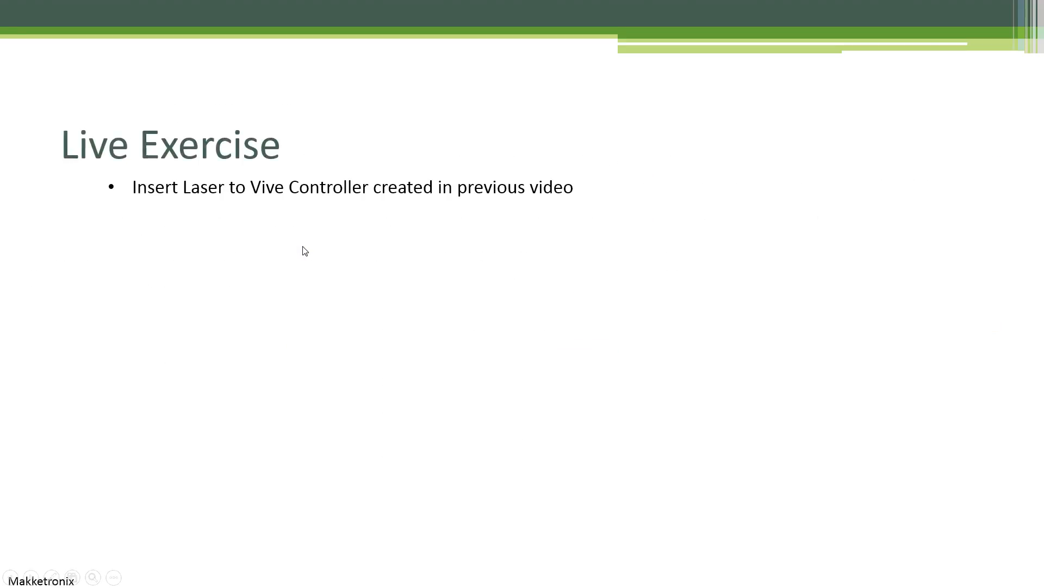
End the full-screen slideshow and return to the editor on slide 5, 'Live Exercise'.
key(Escape)
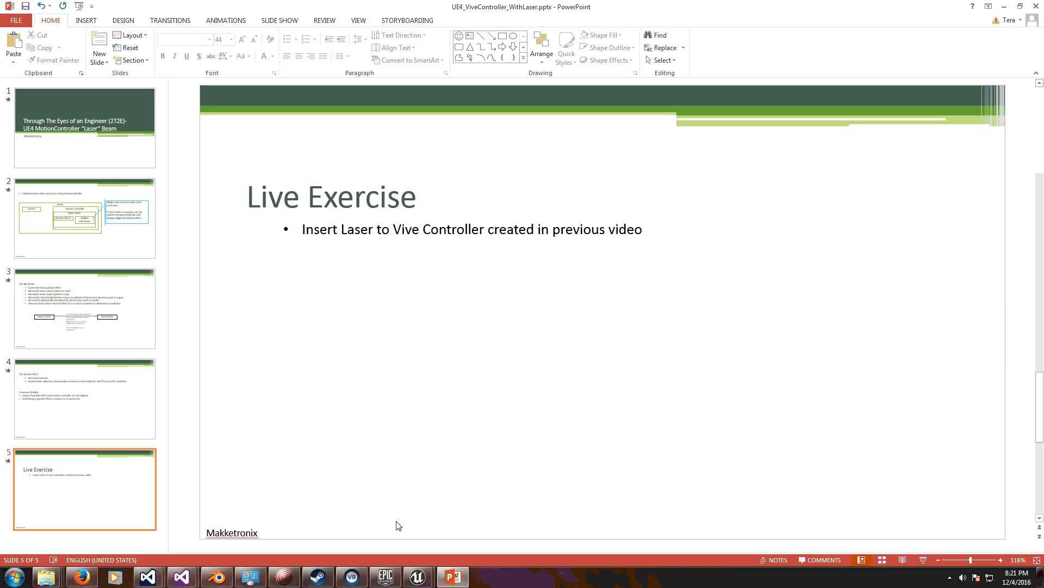
click(285, 577)
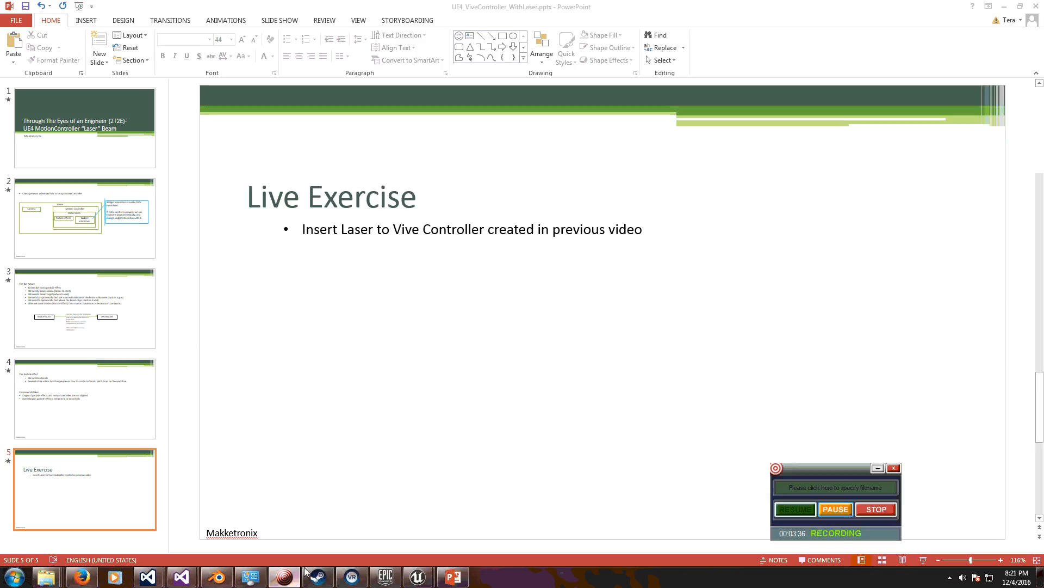